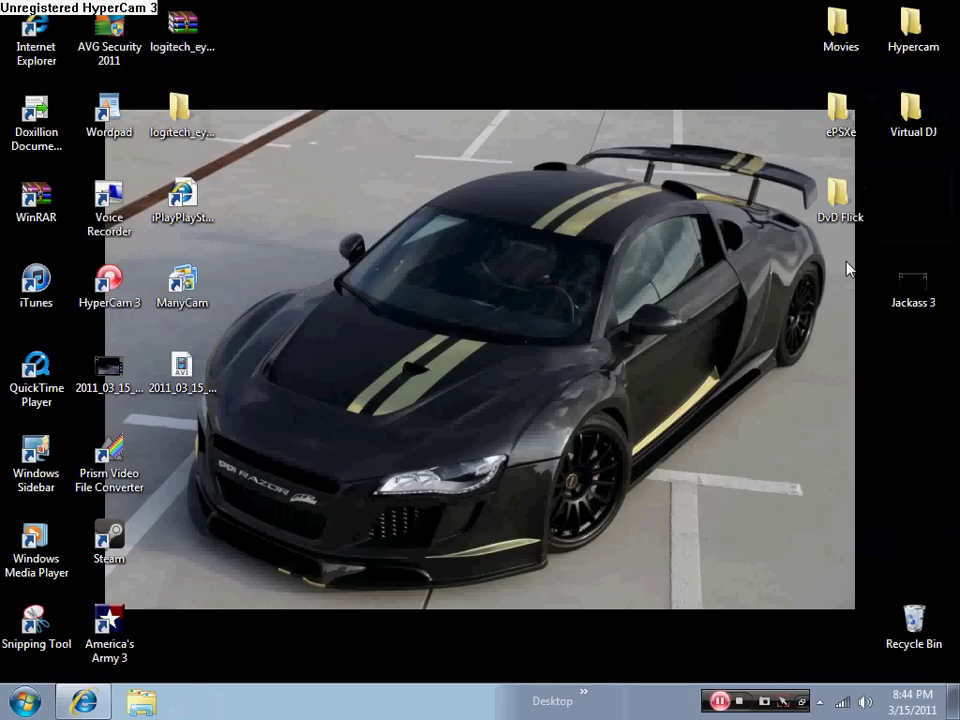
Step: Open the Jackass 3 video from the desktop in Windows Media Player
{"action": "mouse_move", "coordinate": [912, 294]}
{"action": "left_mouse_down"}
{"action": "mouse_move", "coordinate": [569, 305]}
{"action": "mouse_move", "coordinate": [836, 347]}
{"action": "left_mouse_up"}
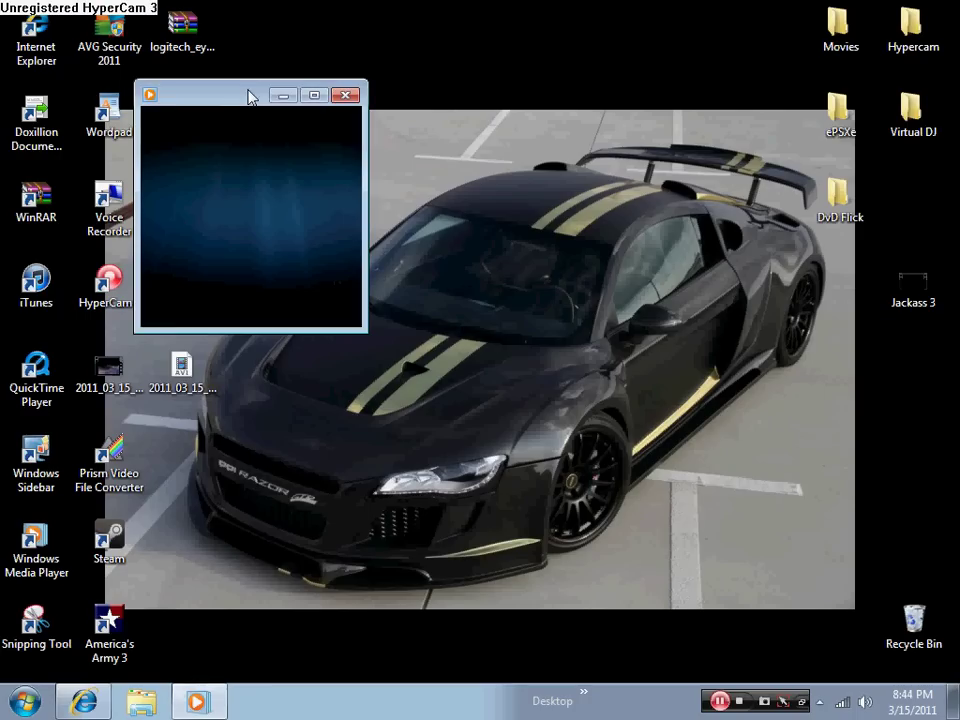
Step: Watch the Jackass 3 clip in Windows Media Player, then close the player window
{"action": "left_click_drag", "start_coordinate": [250, 96], "coordinate": [449, 82]}
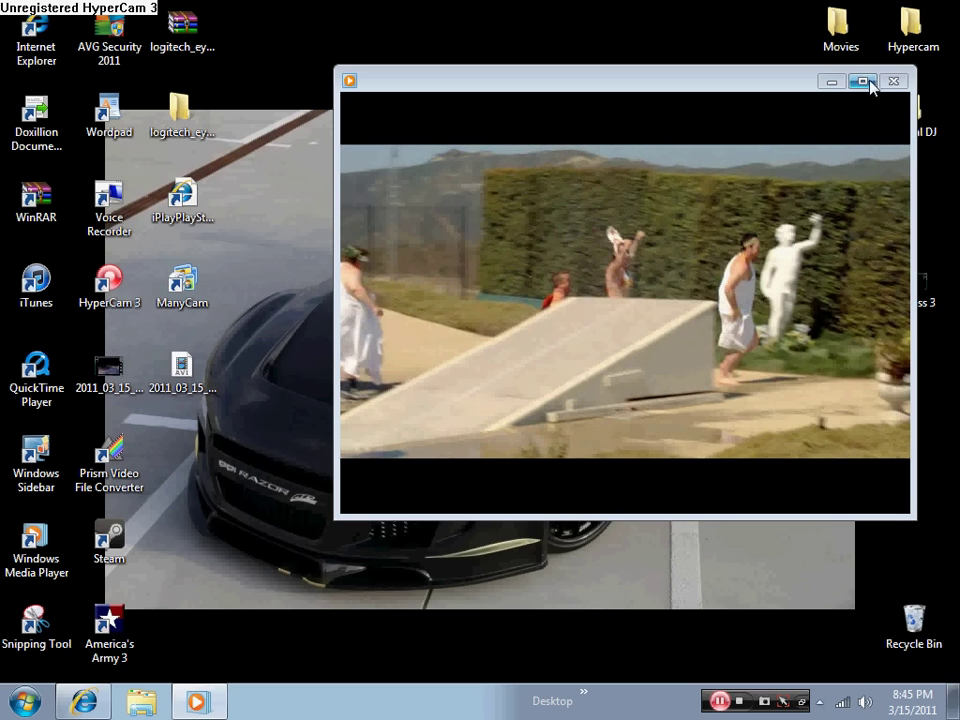
{"action": "left_click_drag", "start_coordinate": [795, 88], "coordinate": [718, 88]}
{"action": "left_click", "coordinate": [817, 80]}
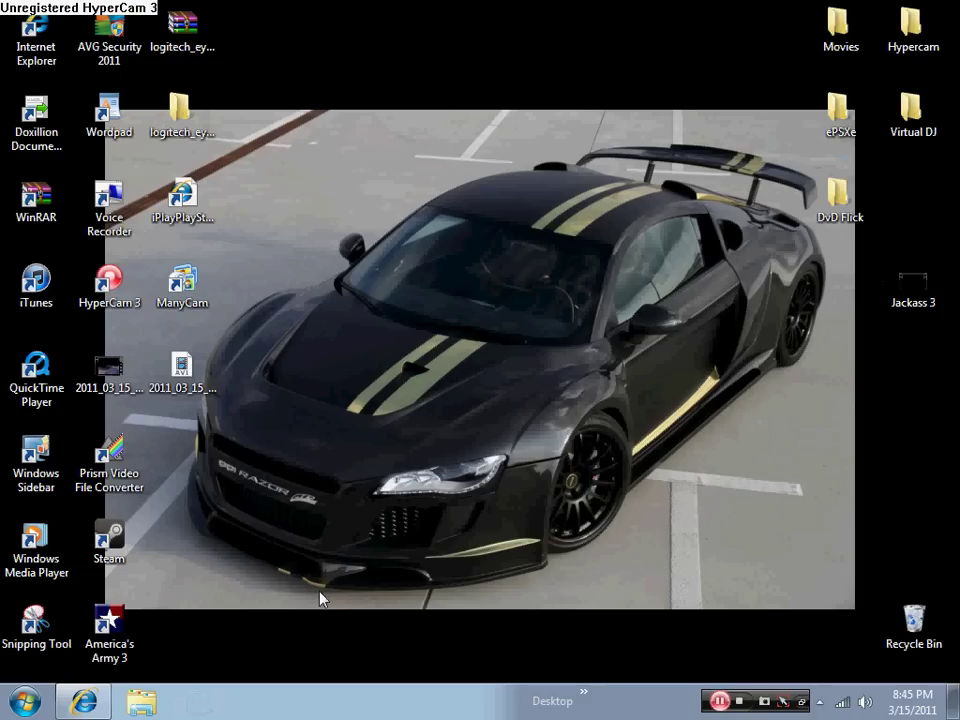
Step: In Internet Explorer, pick Jackass 3 from the Desktop as Megaupload's upload file
{"action": "left_click", "coordinate": [77, 705]}
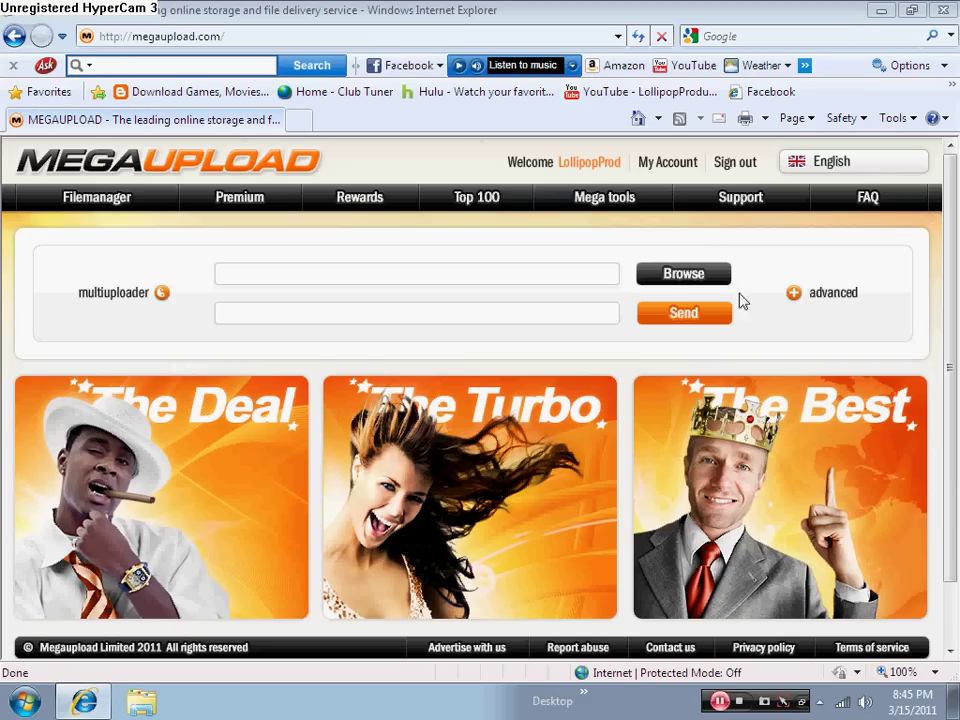
{"action": "left_click", "coordinate": [716, 274]}
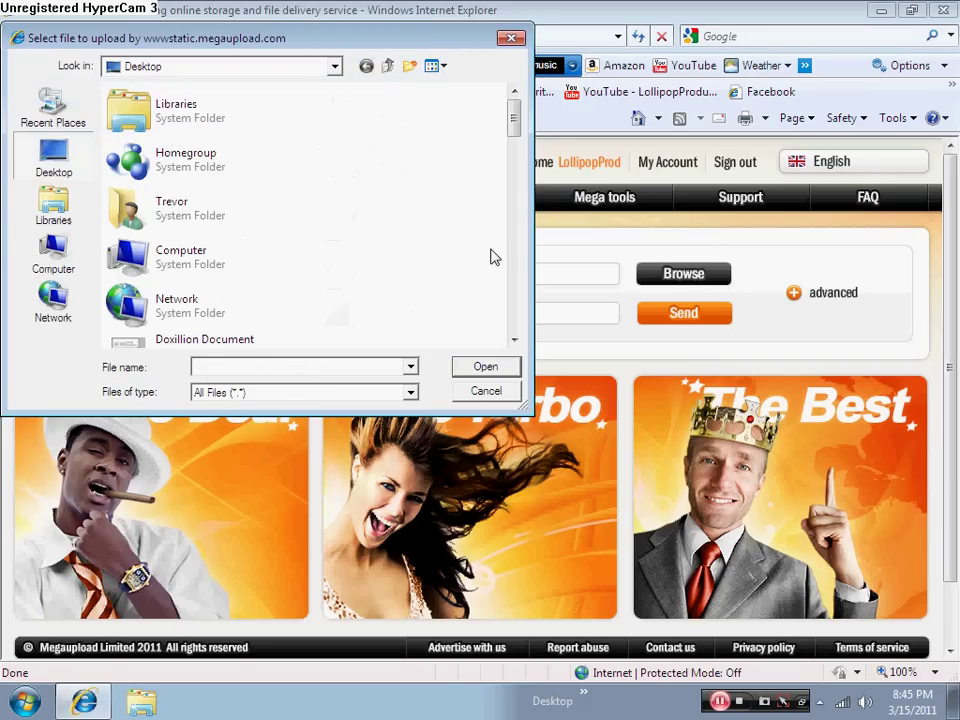
{"action": "left_click_drag", "start_coordinate": [511, 122], "coordinate": [505, 272]}
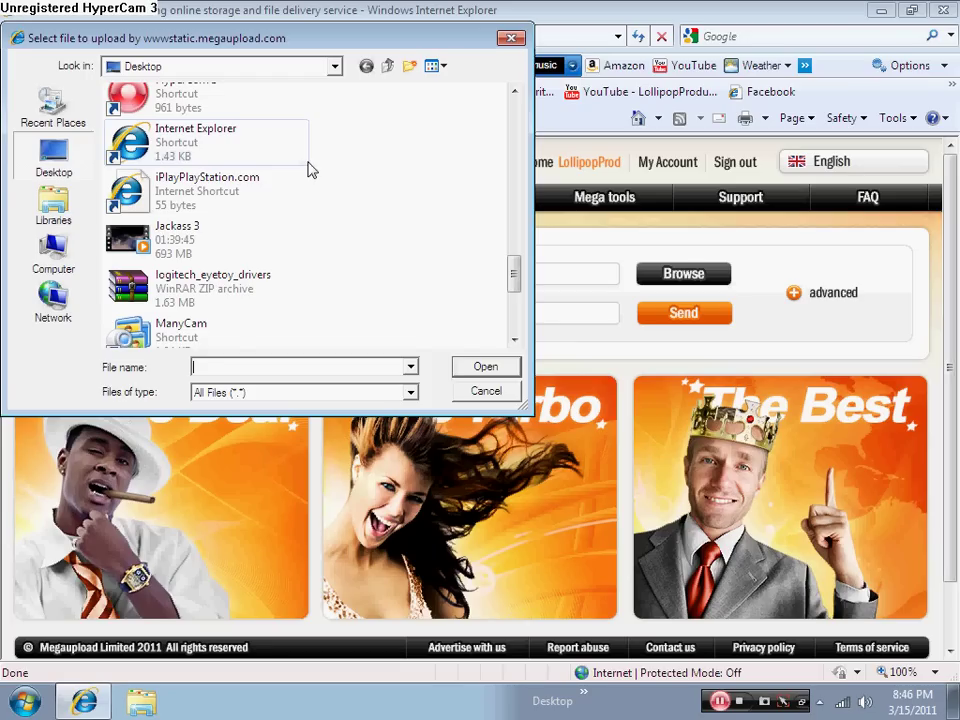
{"action": "left_click", "coordinate": [180, 240]}
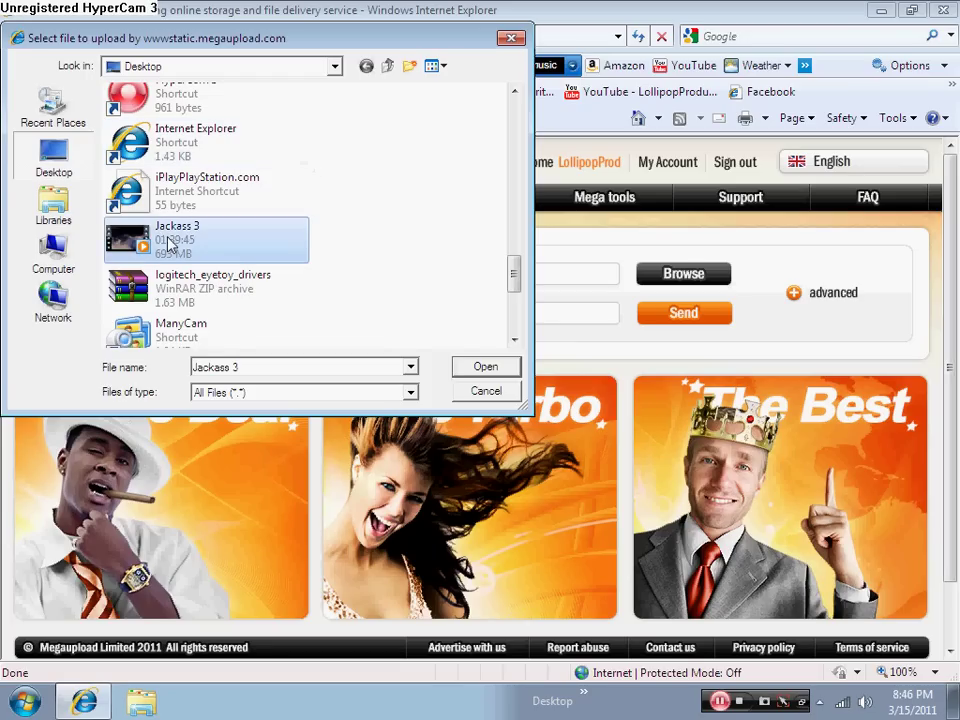
{"action": "left_click", "coordinate": [486, 367]}
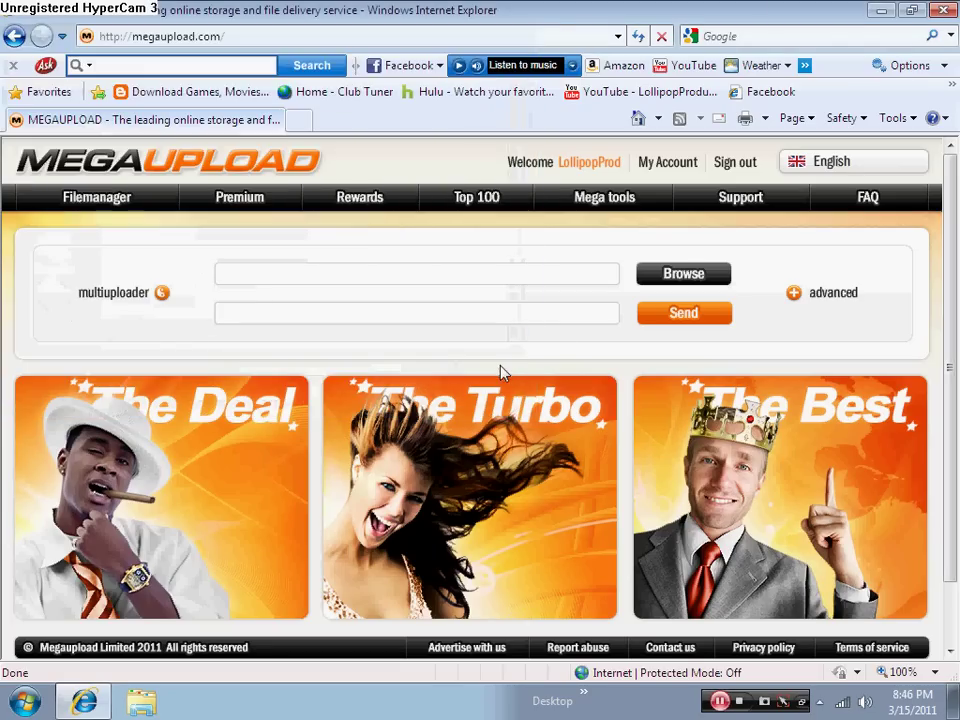
Step: Describe the Jackass 3.avi upload as 'Great Movie!' and submit it
{"action": "left_click_drag", "start_coordinate": [298, 277], "coordinate": [280, 280]}
{"action": "left_click", "coordinate": [298, 274]}
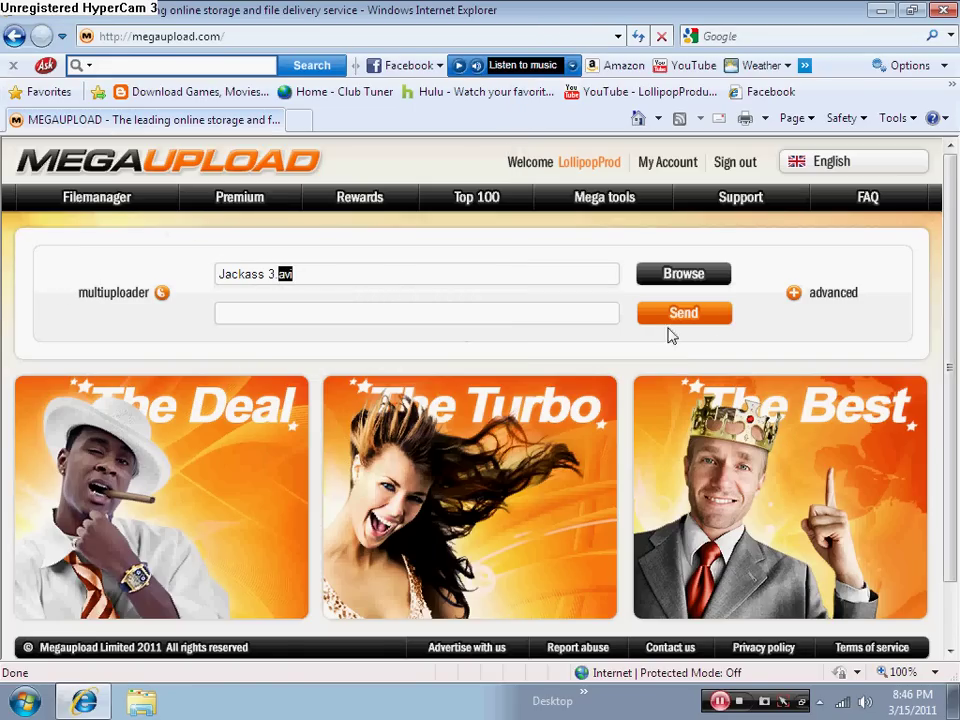
{"action": "left_click", "coordinate": [698, 318]}
{"action": "left_click", "coordinate": [502, 314]}
{"action": "type", "text": "Great"}
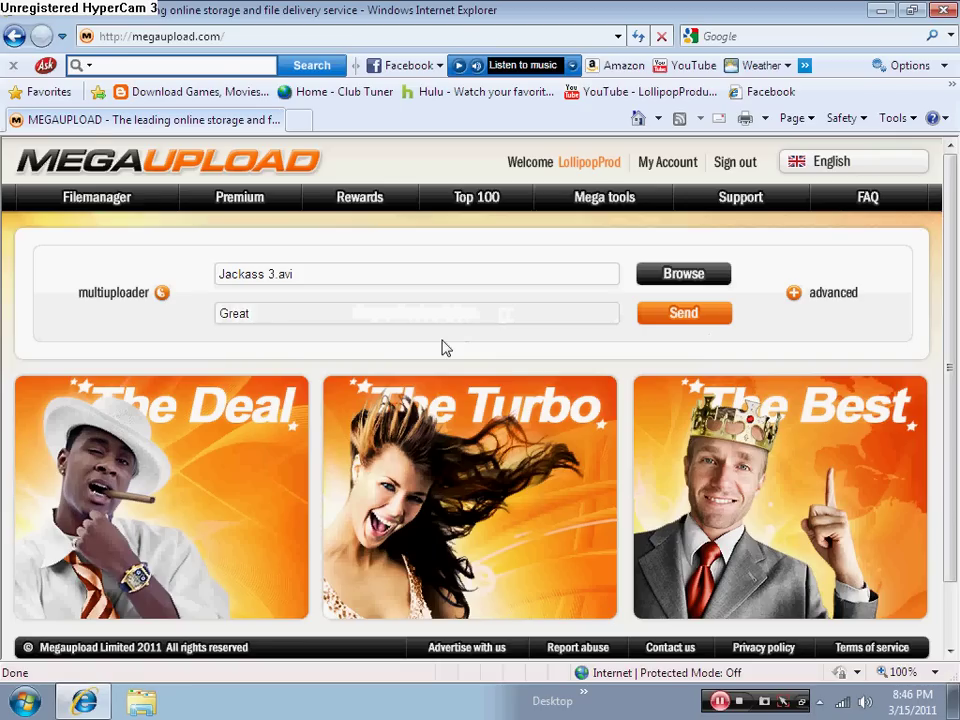
{"action": "type", "text": "Movie"}
{"action": "type", "text": "!"}
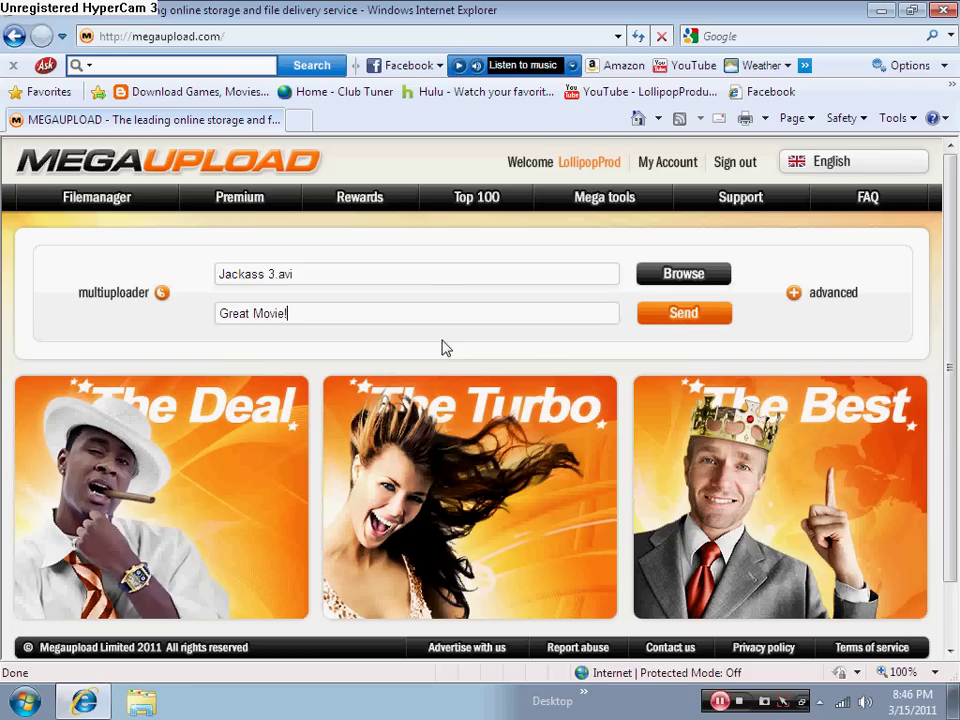
{"action": "left_click", "coordinate": [679, 313]}
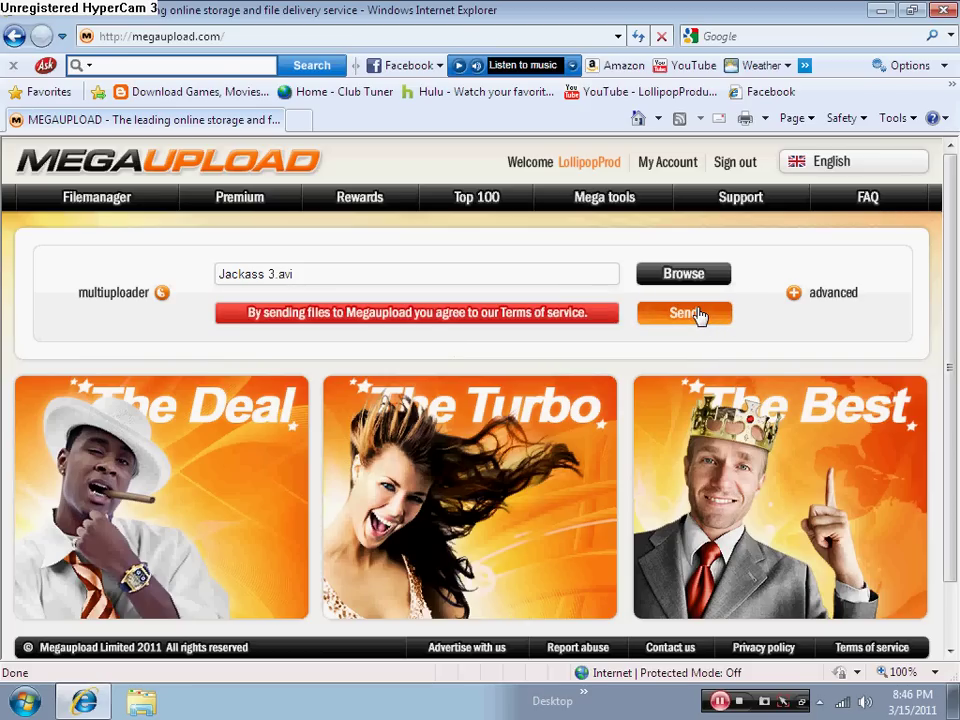
Step: Send Jackass 3.avi again and let the 693.38 MB upload reach 100%
{"action": "left_click", "coordinate": [698, 315]}
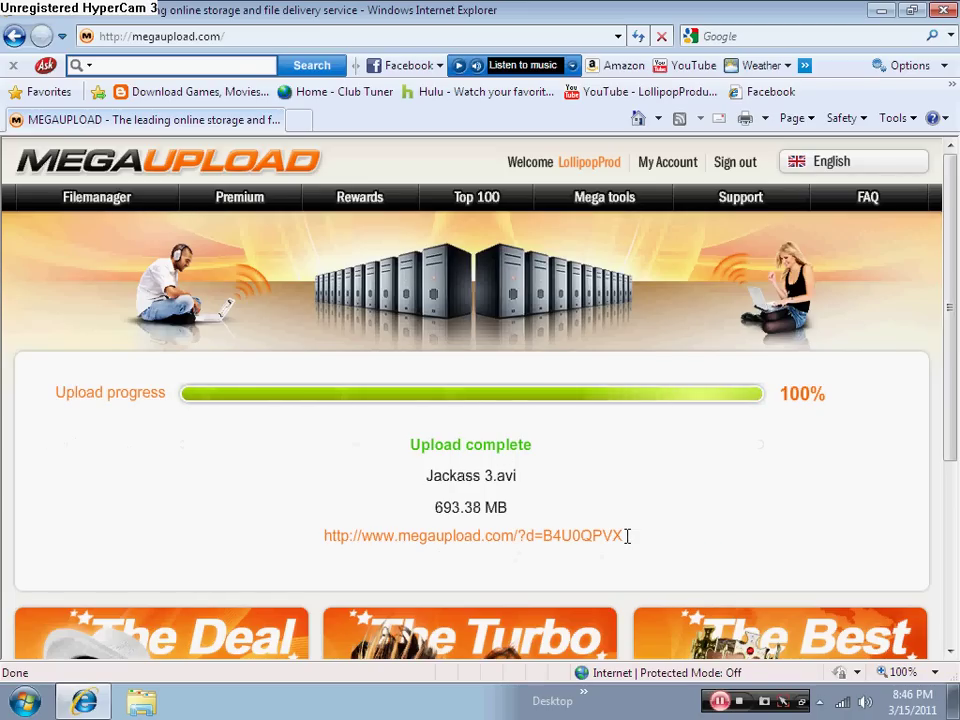
Step: Highlight the entire megaupload.com/?d=... download link for Jackass 3.avi
{"action": "left_click_drag", "start_coordinate": [626, 536], "coordinate": [320, 537]}
{"action": "left_click", "coordinate": [320, 537]}
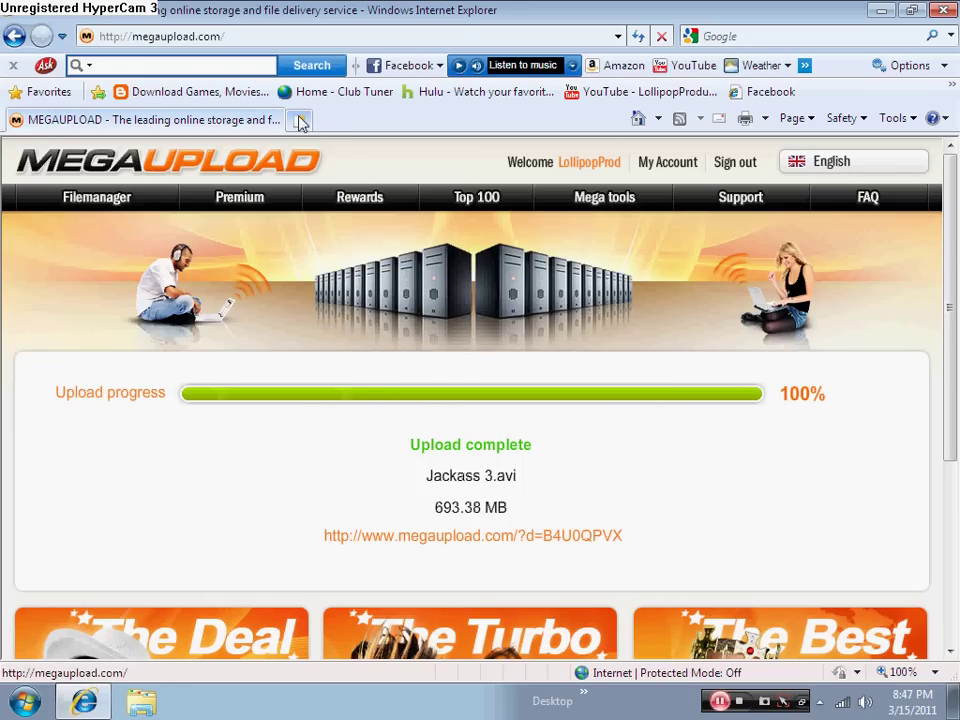
{"action": "mouse_move", "coordinate": [639, 538]}
{"action": "left_mouse_down"}
{"action": "mouse_move", "coordinate": [289, 527]}
{"action": "mouse_move", "coordinate": [728, 524]}
{"action": "left_mouse_up"}
{"action": "mouse_move", "coordinate": [650, 540]}
{"action": "left_mouse_down"}
{"action": "mouse_move", "coordinate": [306, 540]}
{"action": "mouse_move", "coordinate": [405, 508]}
{"action": "left_mouse_up"}
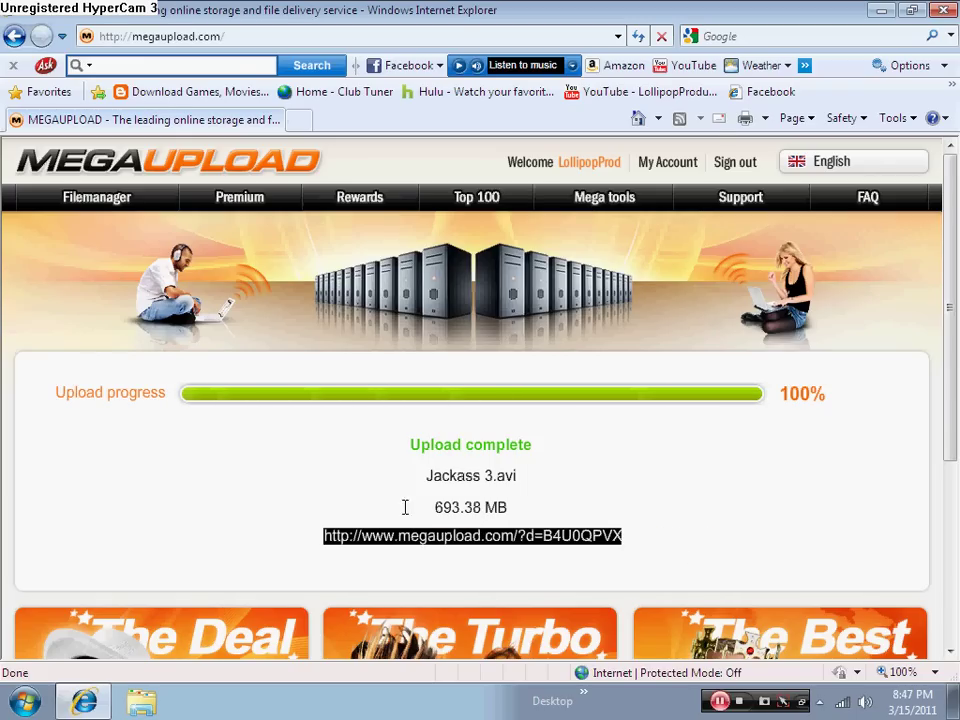